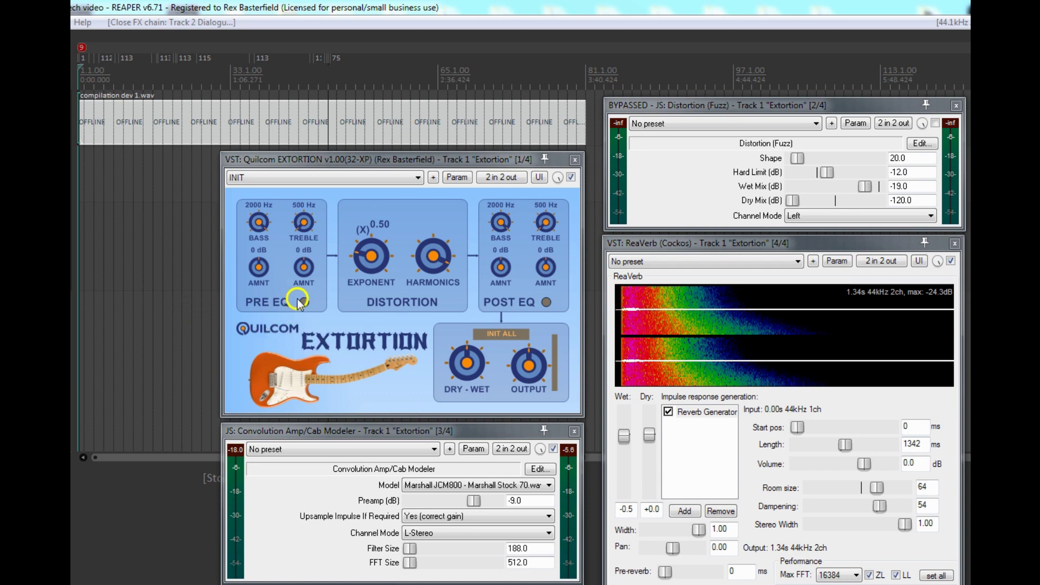
Raise the Extortion exponent to 2.00, then lower it to 0.52
{"action": "left_click", "coordinate": [373, 259]}
{"action": "mouse_move", "coordinate": [373, 259]}
{"action": "left_mouse_down"}
{"action": "mouse_move", "coordinate": [348, 216]}
{"action": "mouse_move", "coordinate": [324, 73]}
{"action": "mouse_move", "coordinate": [377, 253]}
{"action": "left_mouse_up"}
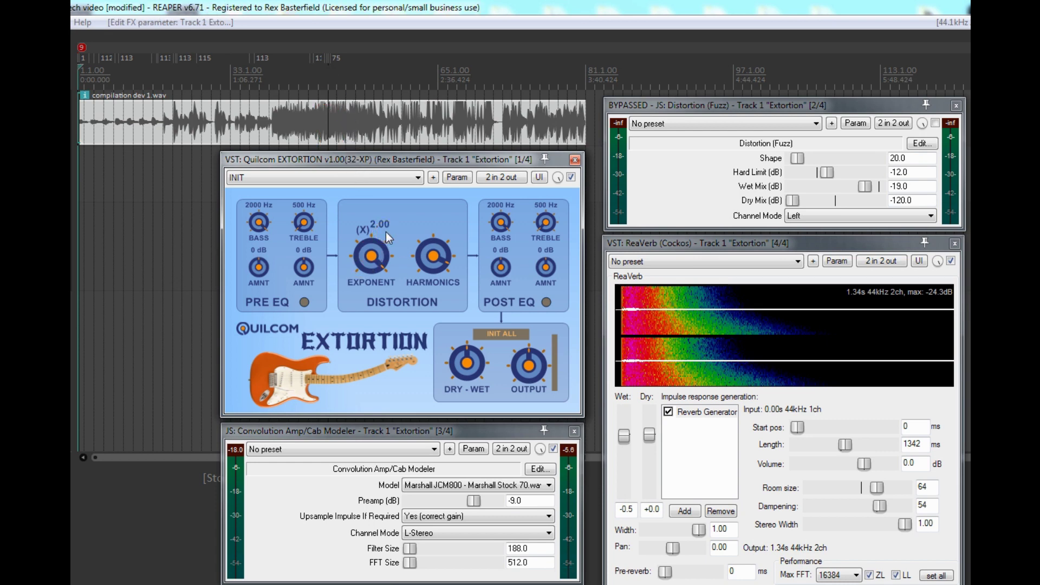
{"action": "left_click", "coordinate": [386, 233]}
{"action": "left_click_drag", "start_coordinate": [389, 238], "coordinate": [410, 400]}
{"action": "left_click", "coordinate": [763, 14]}
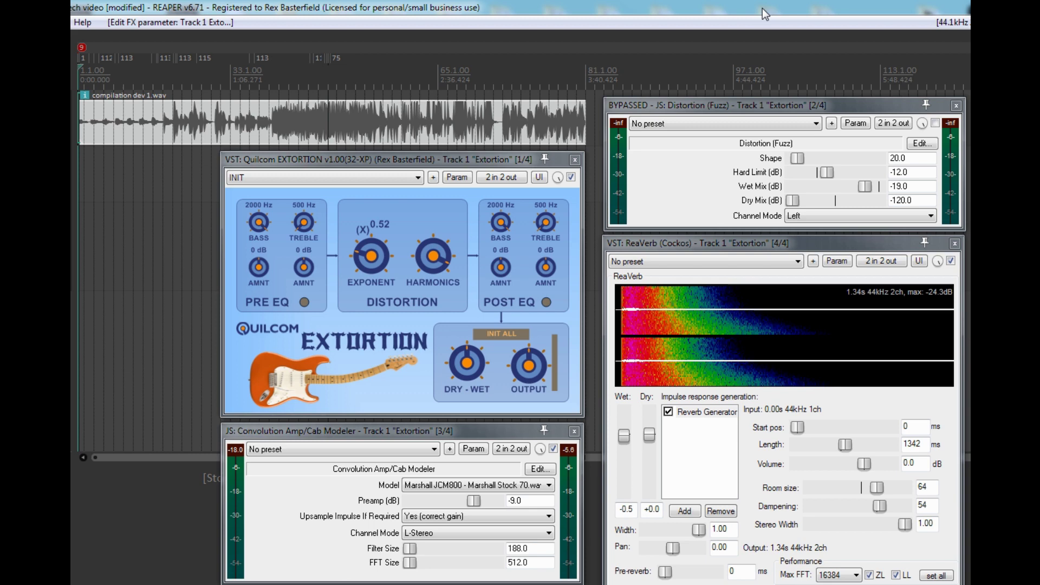
Set the Extortion exponent to 0.50 and reset its harmonics to the default
{"action": "left_click", "coordinate": [351, 293]}
{"action": "left_click_drag", "start_coordinate": [366, 268], "coordinate": [338, 186]}
{"action": "double_click", "coordinate": [434, 256]}
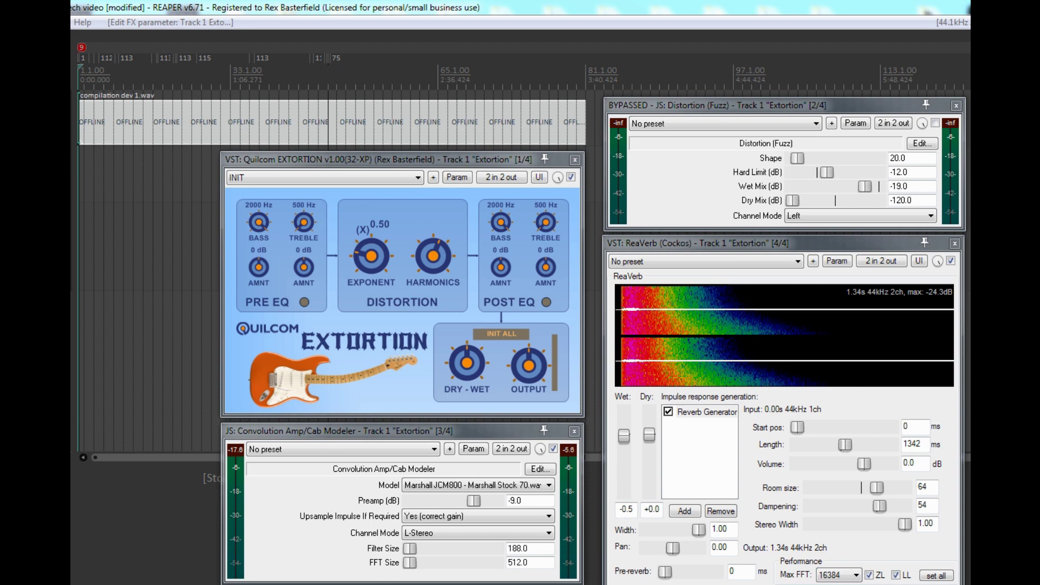
{"action": "left_click", "coordinate": [536, 10]}
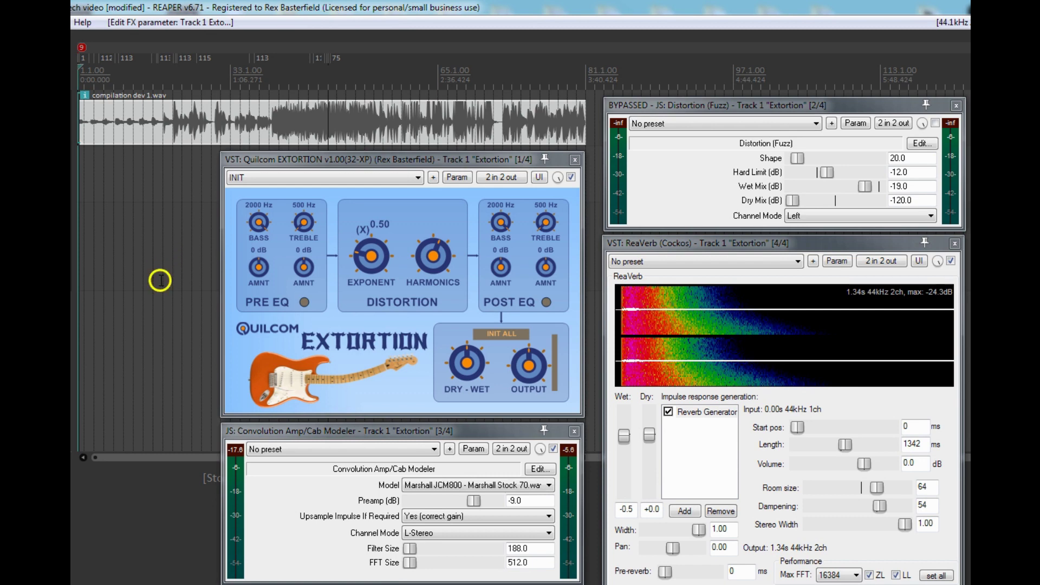
Bring the synth instrument window over the effects and sweep Extortion's dry-wet mix down to dry and back to wet
{"action": "left_click_drag", "start_coordinate": [71, 290], "coordinate": [297, 253]}
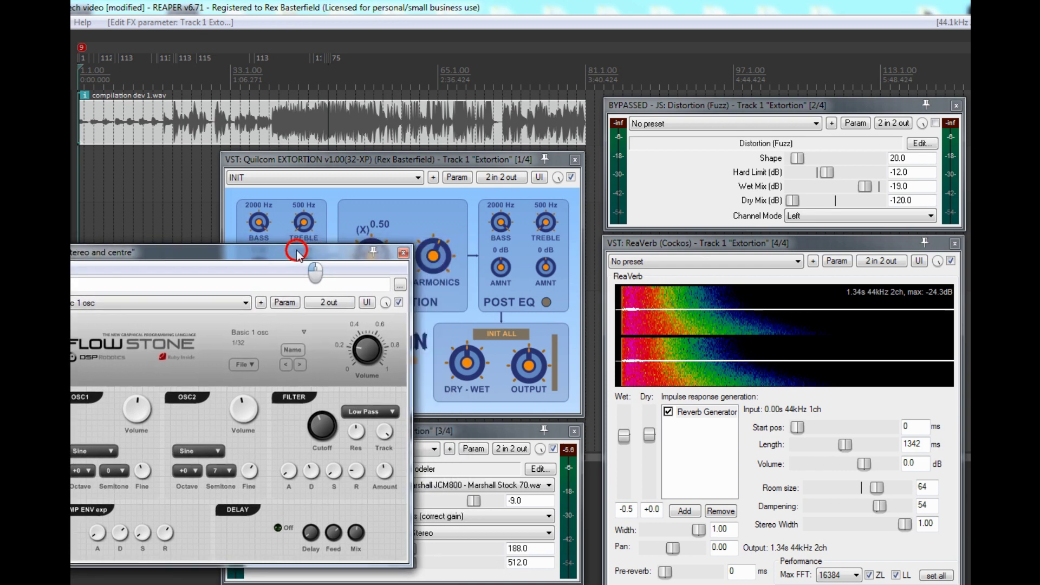
{"action": "left_click", "coordinate": [467, 365]}
{"action": "left_click_drag", "start_coordinate": [467, 366], "coordinate": [472, 519]}
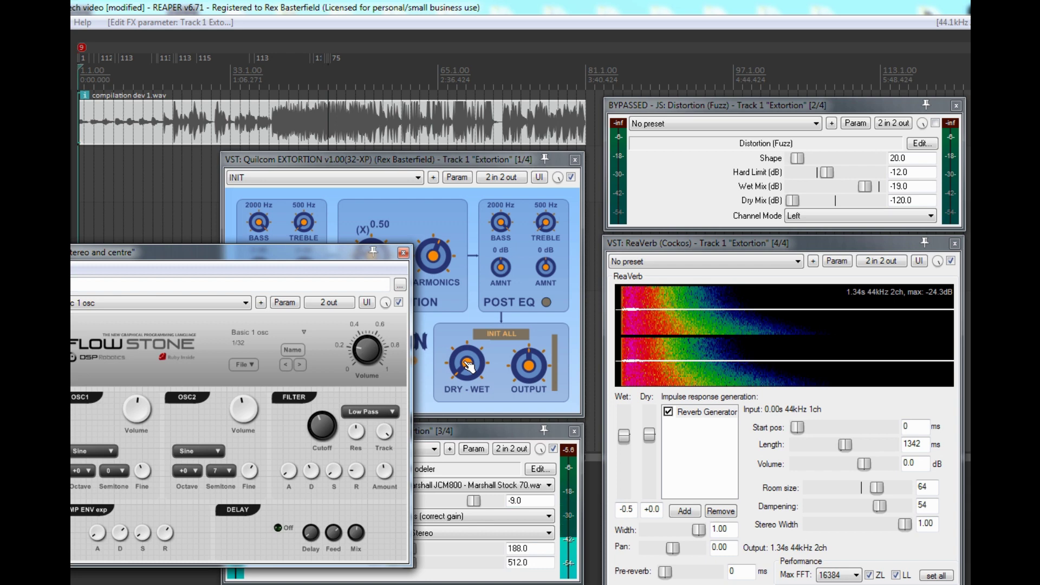
{"action": "left_click", "coordinate": [468, 367]}
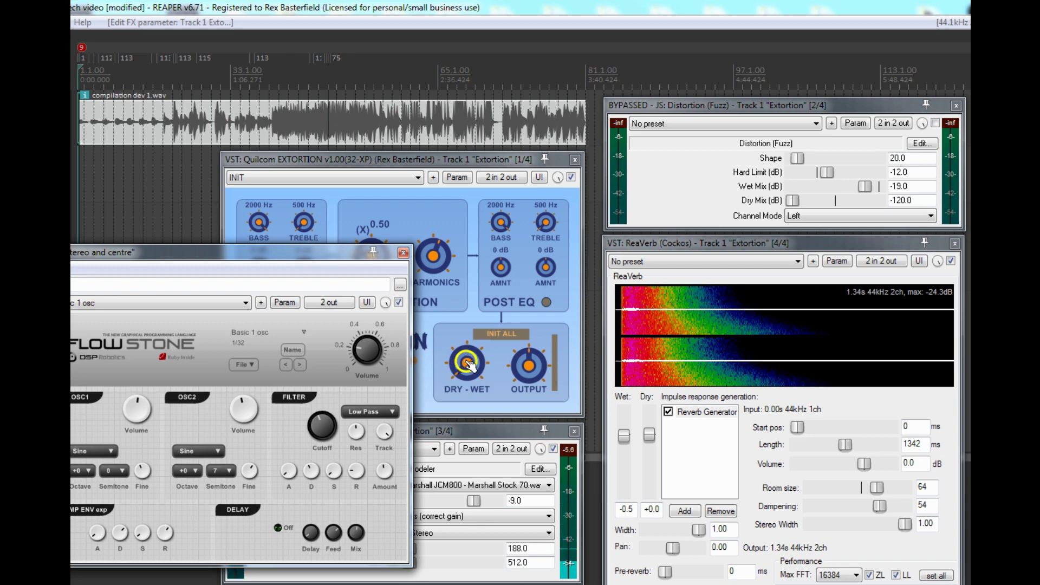
{"action": "left_click_drag", "start_coordinate": [468, 370], "coordinate": [409, 167]}
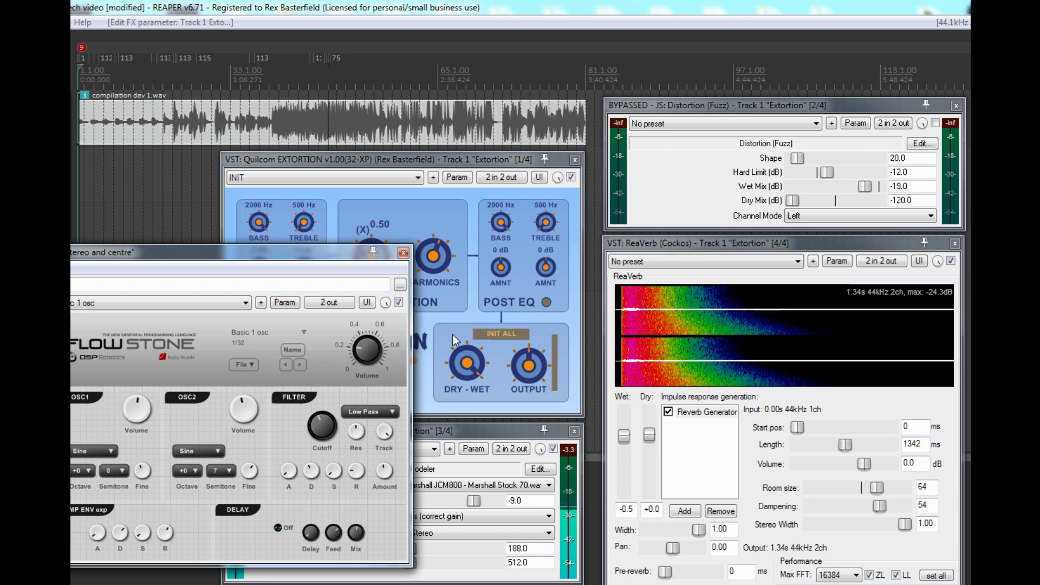
{"action": "left_click", "coordinate": [454, 340]}
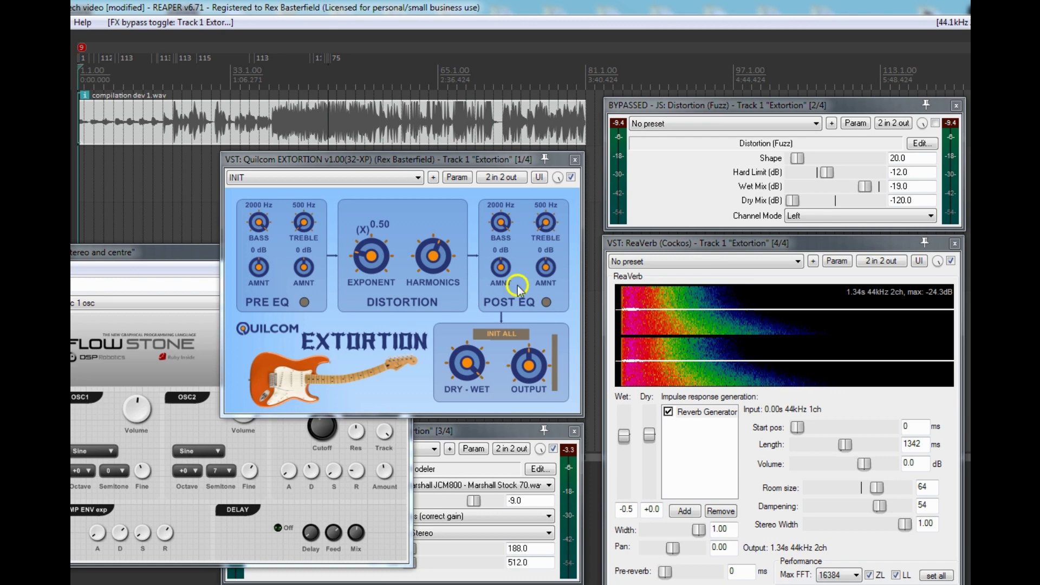
Compare the distortions by bypassing Extortion and enabling Distortion (Fuzz), then reverse both bypasses and move the synth window out of view
{"action": "left_click", "coordinate": [571, 177]}
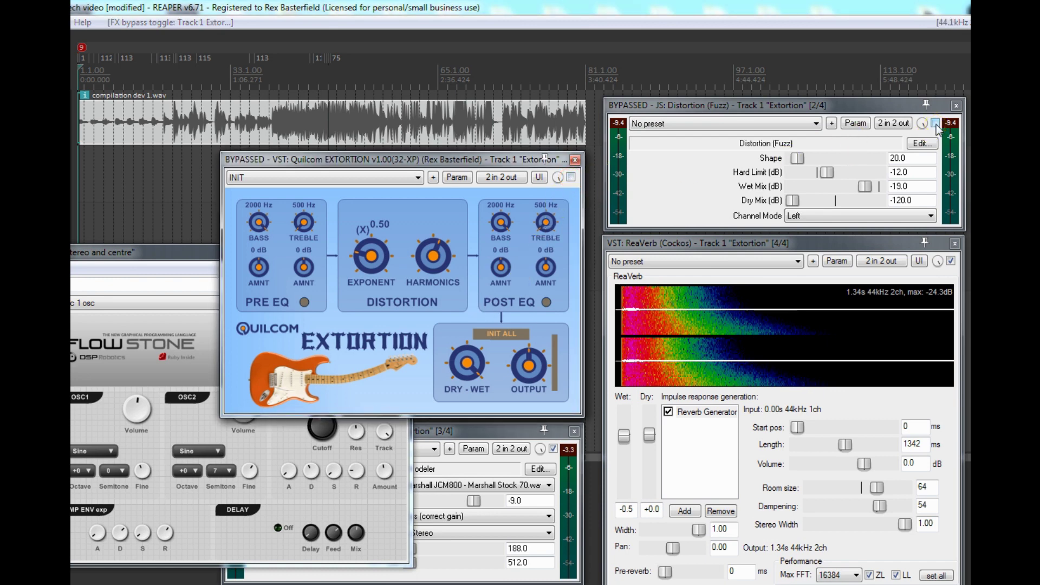
{"action": "left_click", "coordinate": [936, 124]}
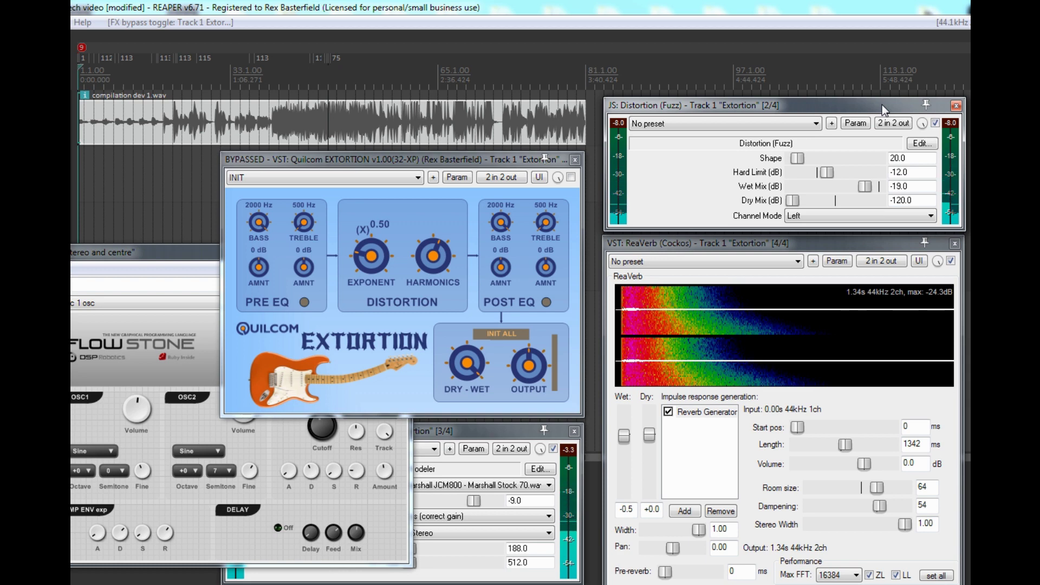
{"action": "left_click", "coordinate": [923, 124]}
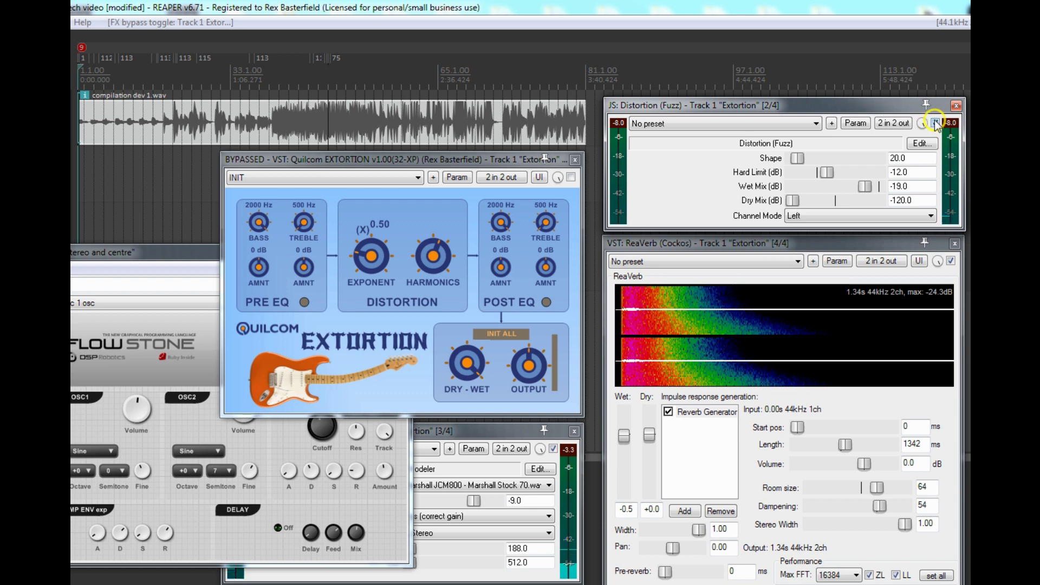
{"action": "left_click", "coordinate": [935, 123]}
{"action": "left_click", "coordinate": [572, 180]}
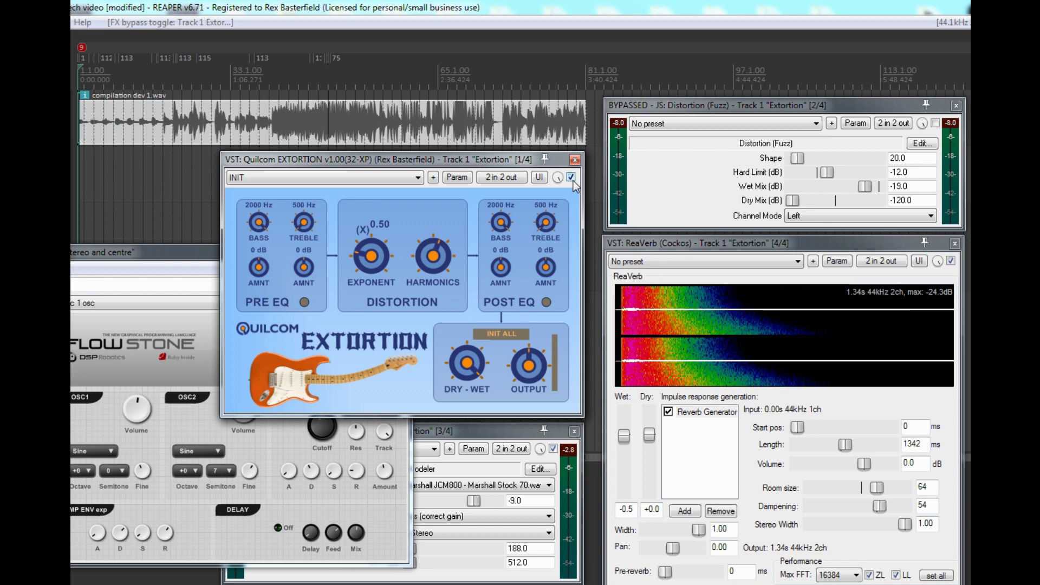
{"action": "left_click", "coordinate": [451, 10]}
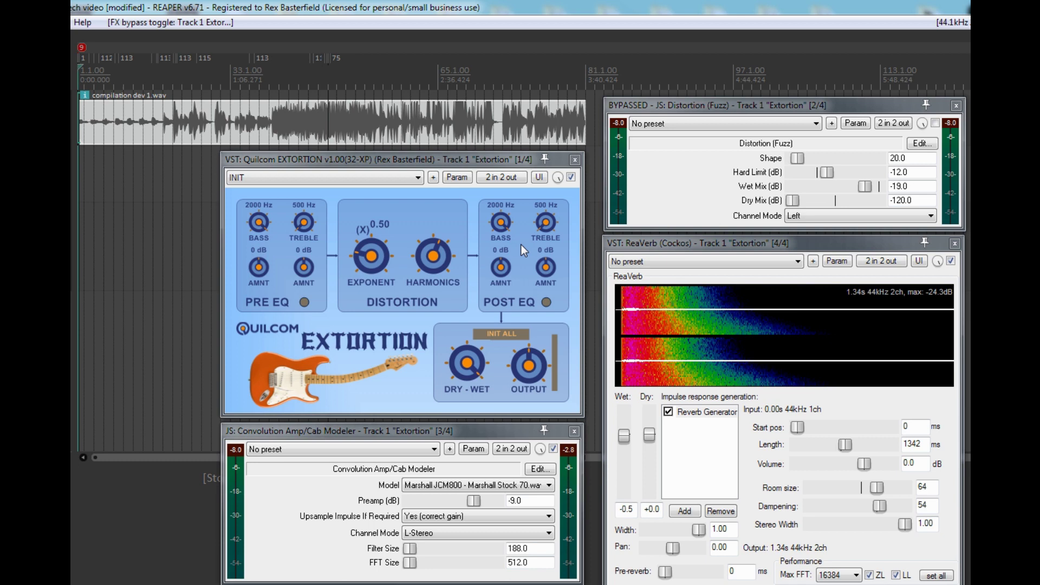
Switch Extortion's Pre EQ and Post EQ on and off again
{"action": "left_click", "coordinate": [305, 302]}
{"action": "left_click", "coordinate": [547, 302]}
{"action": "left_click", "coordinate": [547, 302]}
{"action": "left_click", "coordinate": [305, 302]}
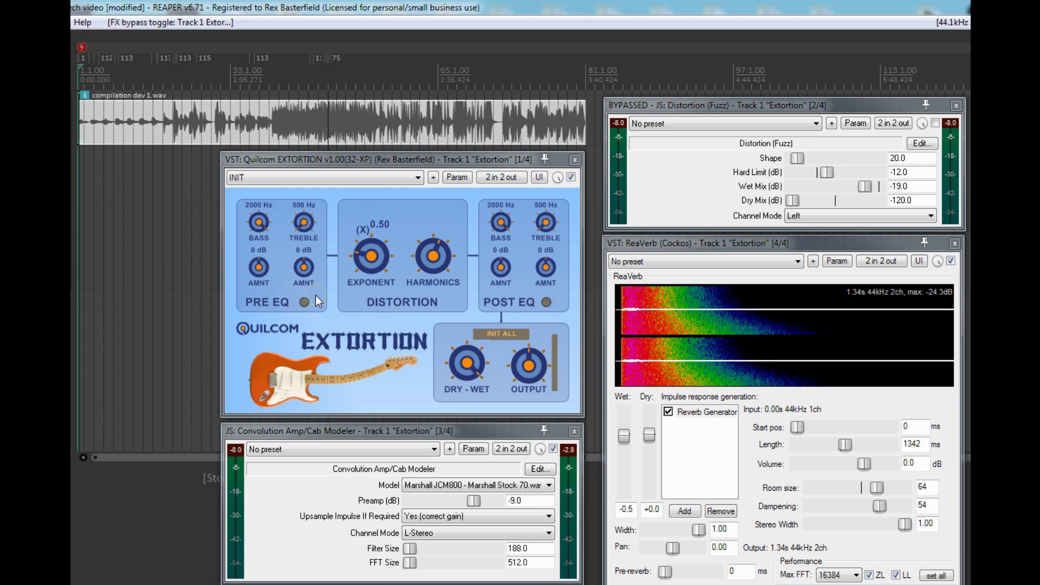
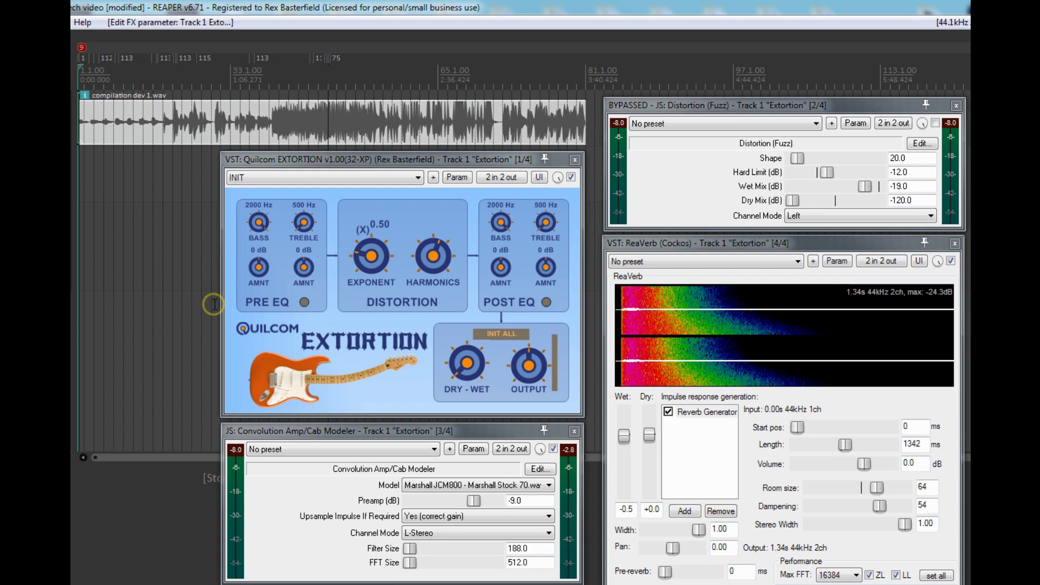
Play the track from the start and adjust Extortion's dry-wet mix and harmonics while listening
{"action": "key", "text": "space"}
{"action": "left_click", "coordinate": [203, 288]}
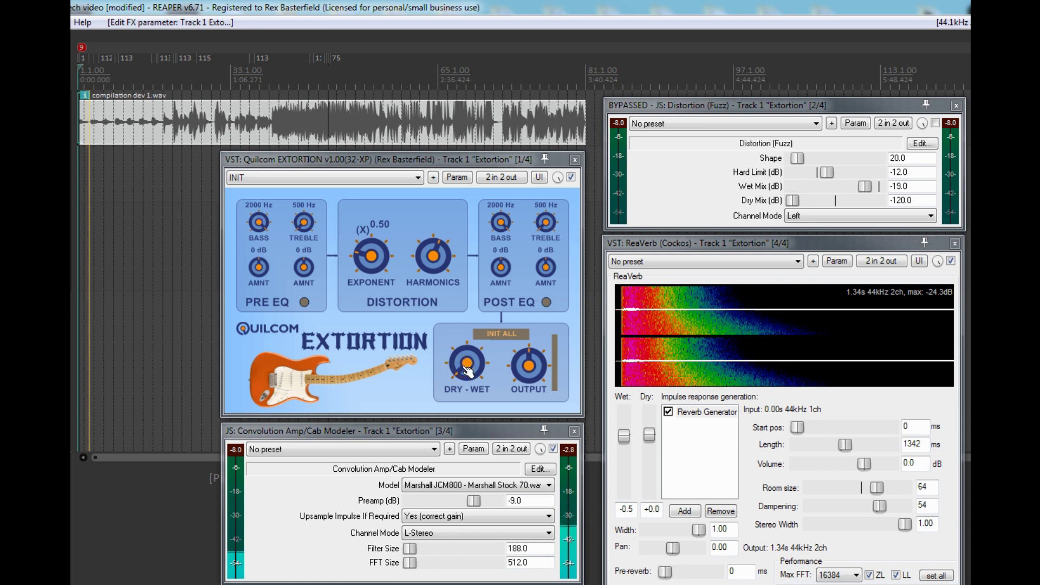
{"action": "left_click_drag", "start_coordinate": [468, 371], "coordinate": [379, 193]}
{"action": "left_click", "coordinate": [460, 307]}
{"action": "left_click", "coordinate": [431, 254]}
{"action": "left_click_drag", "start_coordinate": [442, 380], "coordinate": [360, 158]}
{"action": "left_click", "coordinate": [469, 379]}
Raise the exponent to 1.97, then lower it through 0.54 to 0.10 while adjusting the harmonics
{"action": "left_click_drag", "start_coordinate": [372, 259], "coordinate": [375, 214]}
{"action": "left_click", "coordinate": [524, 365]}
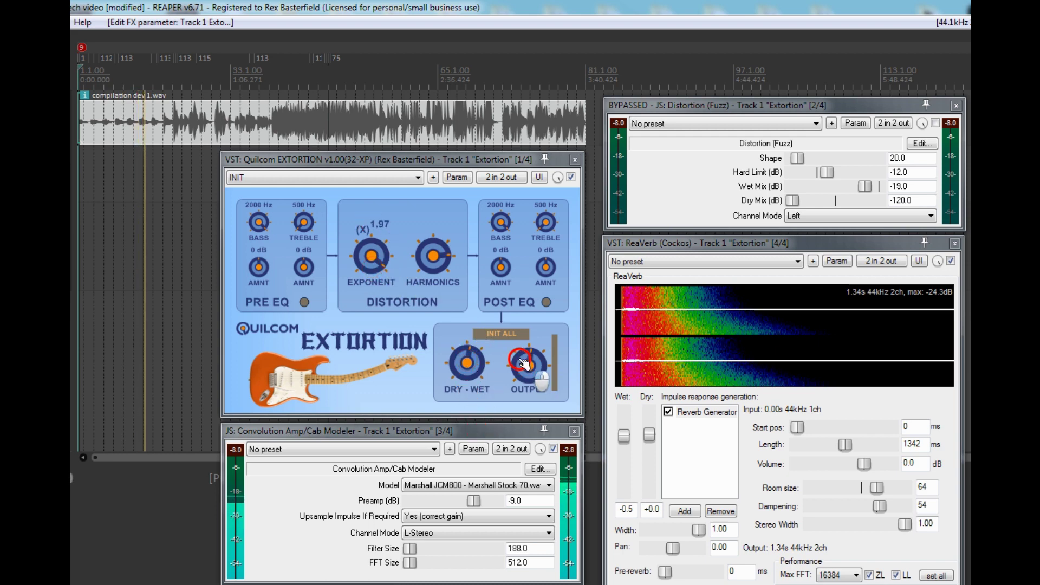
{"action": "left_click", "coordinate": [464, 358]}
{"action": "left_click", "coordinate": [462, 267]}
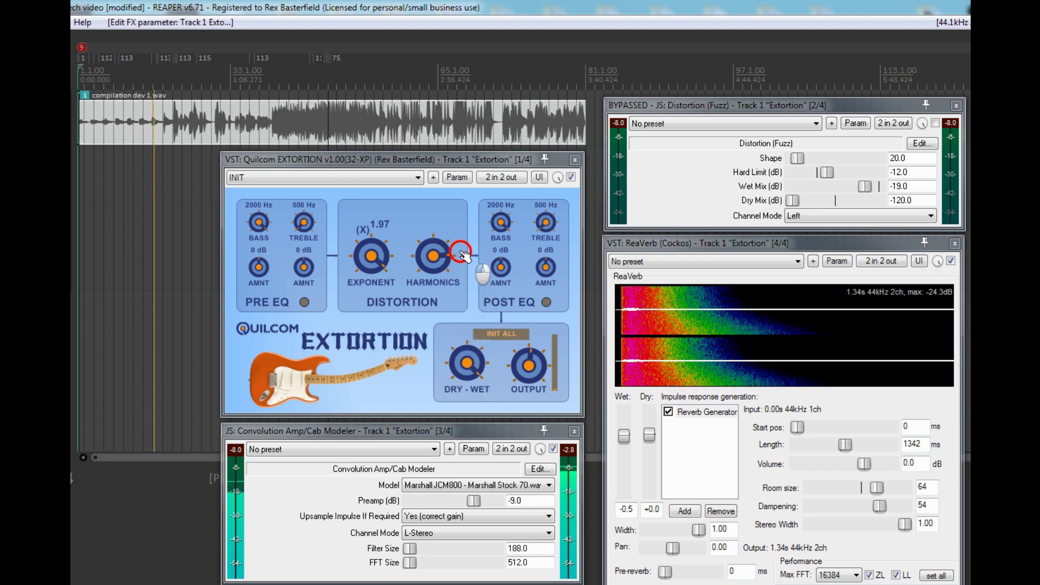
{"action": "left_click_drag", "start_coordinate": [382, 256], "coordinate": [393, 398]}
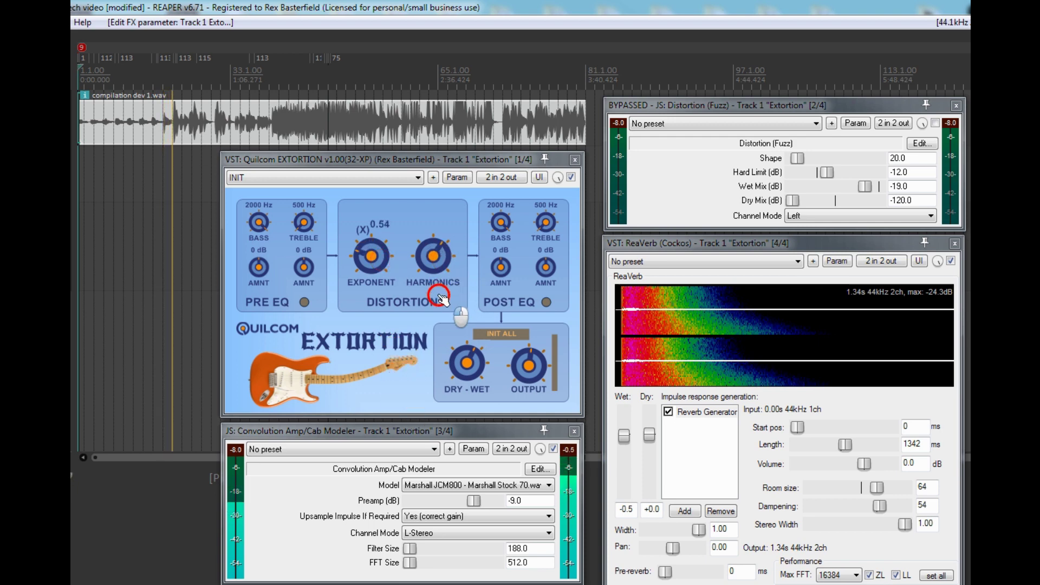
{"action": "left_click_drag", "start_coordinate": [372, 262], "coordinate": [370, 305]}
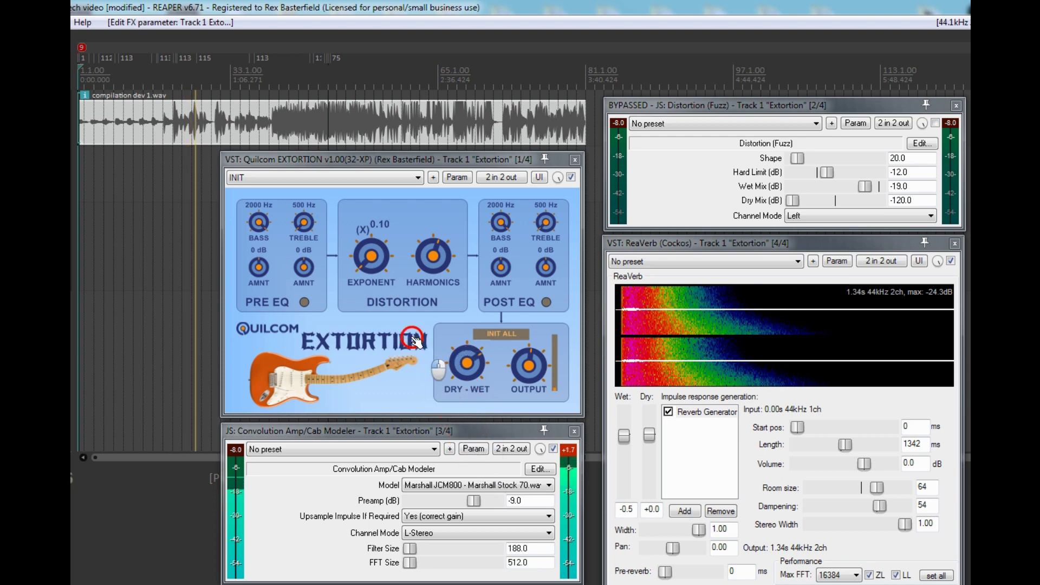
Audition the Post EQ with the bass amount at 2 dB and the treble amount at 4 dB, leaving it switched off
{"action": "left_click", "coordinate": [547, 305]}
{"action": "left_click", "coordinate": [545, 268]}
{"action": "left_click_drag", "start_coordinate": [544, 269], "coordinate": [521, 350]}
{"action": "mouse_move", "coordinate": [545, 267]}
{"action": "left_mouse_down"}
{"action": "mouse_move", "coordinate": [551, 274]}
{"action": "mouse_move", "coordinate": [542, 228]}
{"action": "mouse_move", "coordinate": [541, 274]}
{"action": "left_mouse_up"}
{"action": "left_click_drag", "start_coordinate": [501, 267], "coordinate": [490, 187]}
{"action": "left_click_drag", "start_coordinate": [549, 277], "coordinate": [550, 307]}
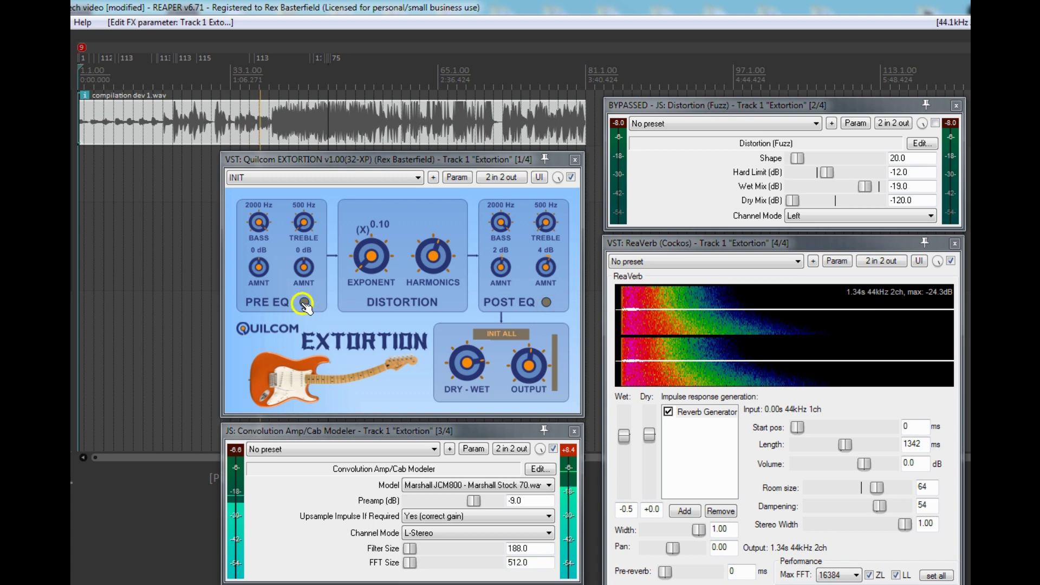
Switch on the Pre EQ, try its treble amount at 23 dB, and set bass to 10 dB and treble to -3 dB
{"action": "left_click_drag", "start_coordinate": [305, 239], "coordinate": [304, 175]}
{"action": "left_click", "coordinate": [265, 267]}
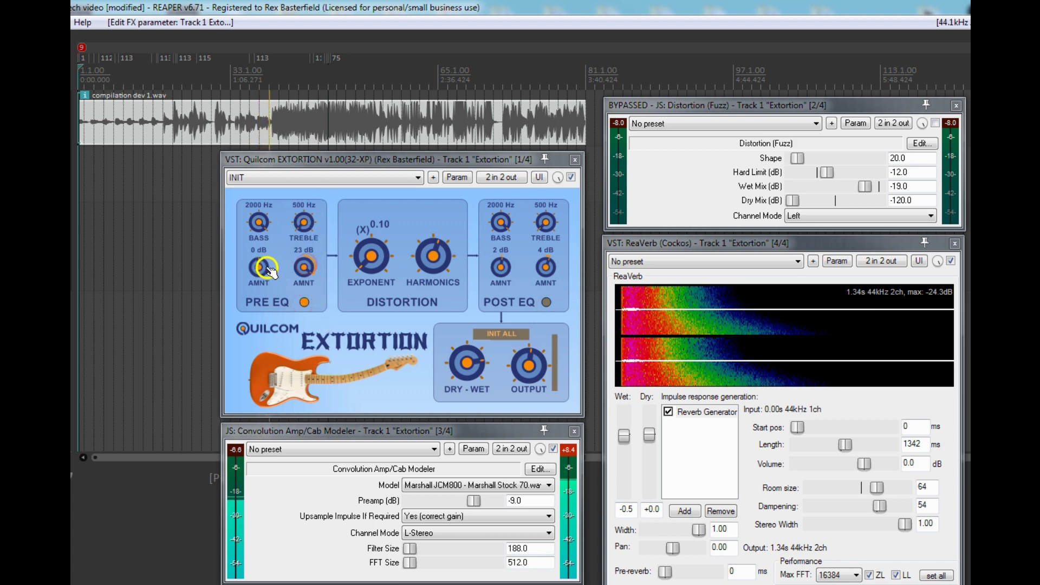
{"action": "left_click_drag", "start_coordinate": [269, 282], "coordinate": [363, 388]}
{"action": "left_click", "coordinate": [302, 266]}
Set the exponent to 0.58 and the Pre EQ bass amount to -12 dB
{"action": "left_click", "coordinate": [390, 266]}
{"action": "left_click_drag", "start_coordinate": [391, 267], "coordinate": [352, 211]}
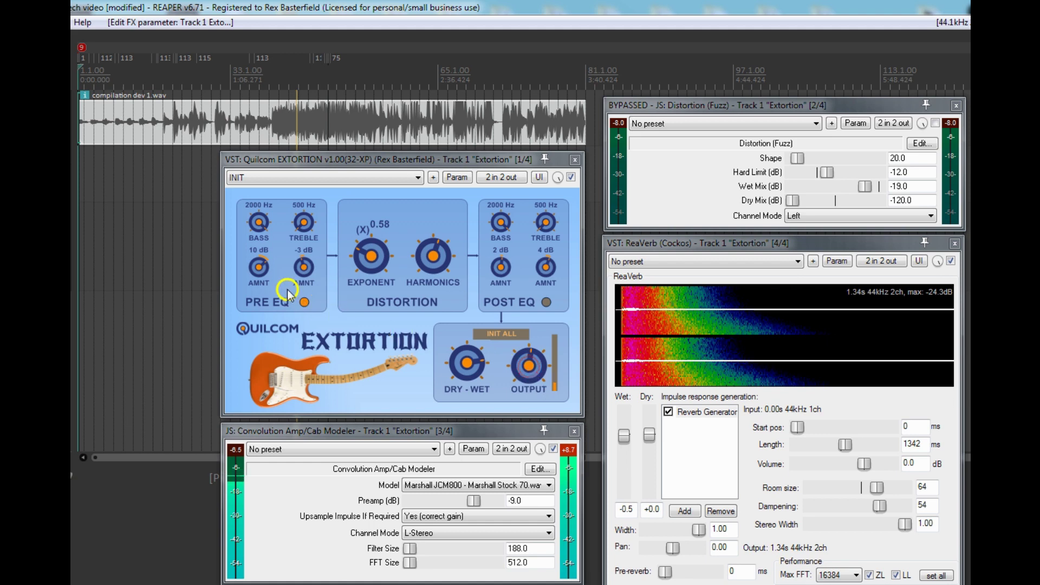
{"action": "left_click_drag", "start_coordinate": [264, 268], "coordinate": [310, 375]}
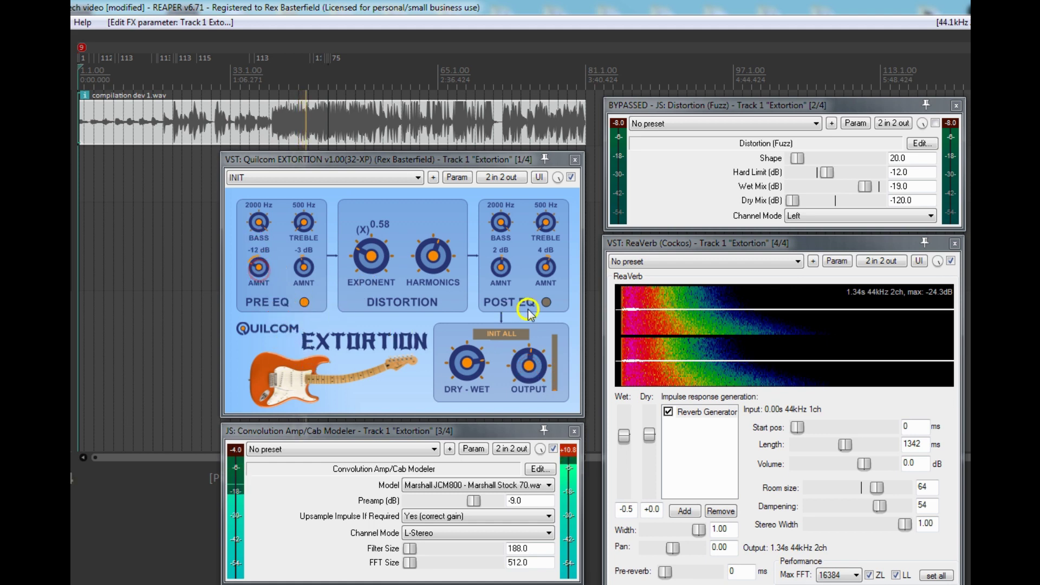
Switch on the Post EQ with the bass amount at -4 dB, and move the exponent to 1.95 and down to 0.26
{"action": "left_click", "coordinate": [509, 274]}
{"action": "left_click_drag", "start_coordinate": [504, 271], "coordinate": [370, 161]}
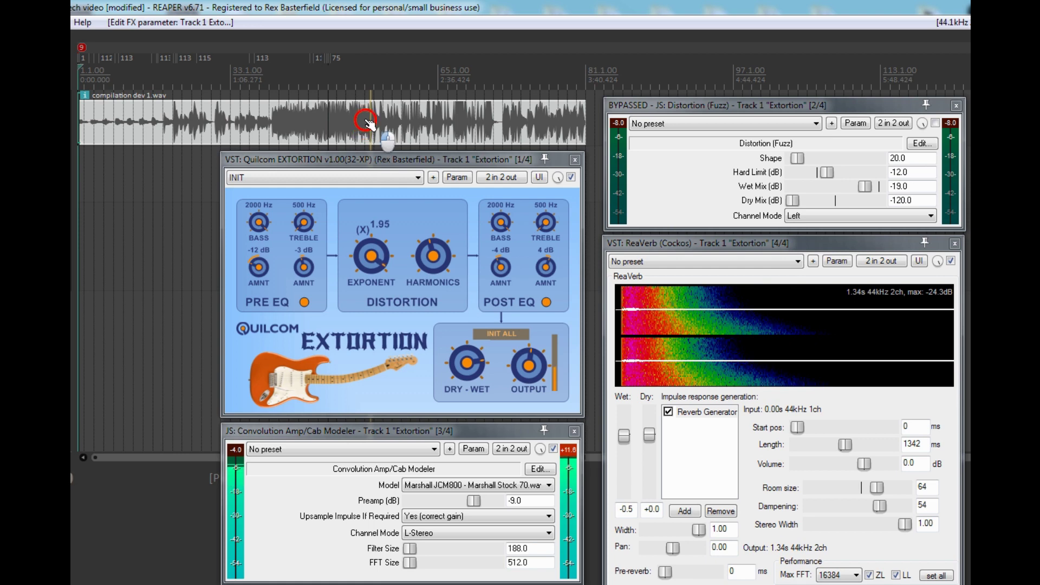
{"action": "left_click_drag", "start_coordinate": [368, 138], "coordinate": [415, 283]}
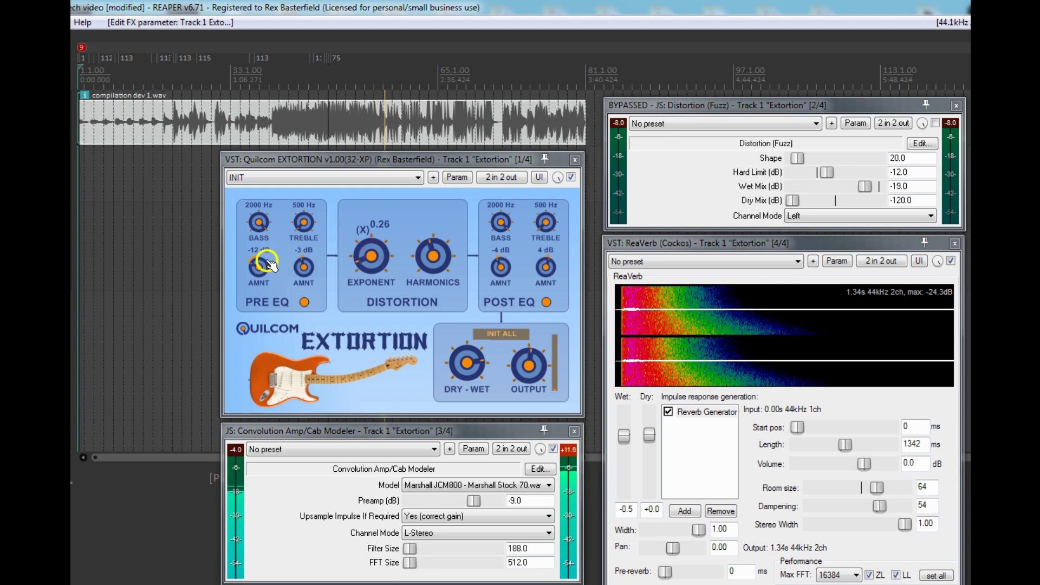
Set the Pre EQ bass amount to 23 dB and the Post EQ bass amount to 2 dB, and switch off the Pre EQ
{"action": "left_click_drag", "start_coordinate": [265, 267], "coordinate": [241, 177]}
{"action": "left_click_drag", "start_coordinate": [509, 265], "coordinate": [498, 295]}
{"action": "left_click_drag", "start_coordinate": [253, 258], "coordinate": [250, 240]}
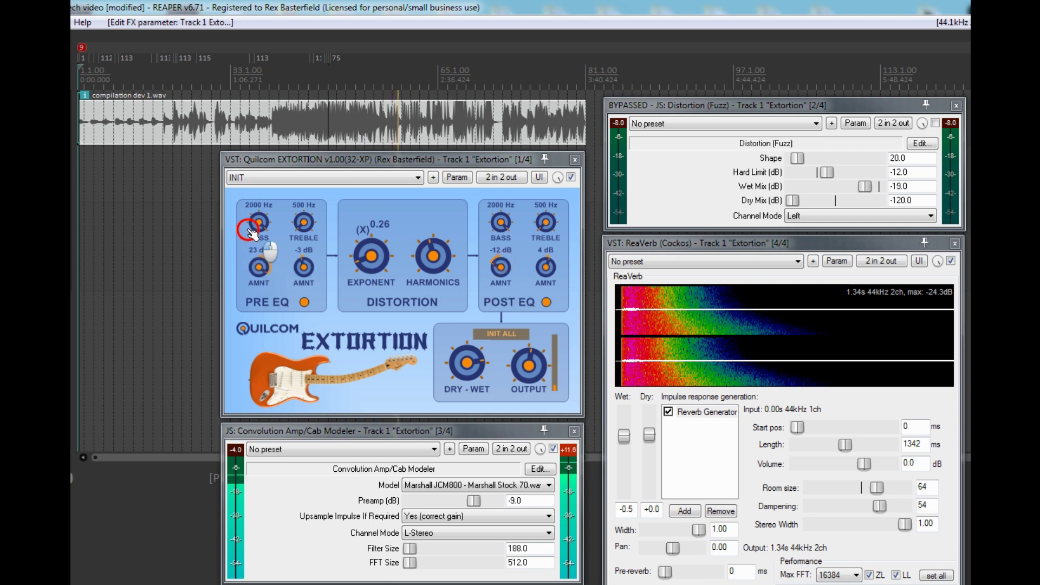
{"action": "left_click_drag", "start_coordinate": [508, 293], "coordinate": [472, 223]}
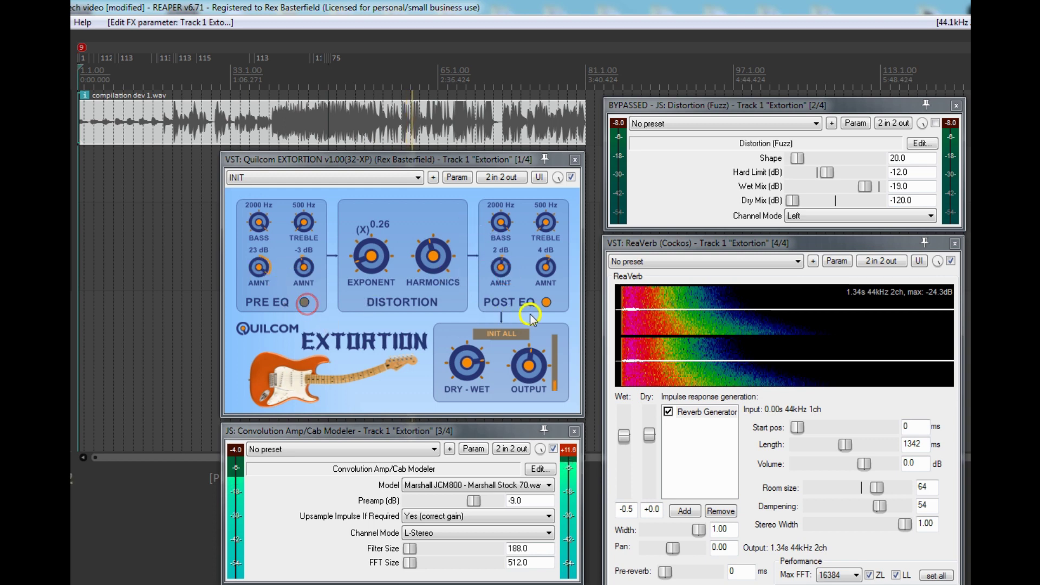
Switch off the Post EQ, then bypass and re-enable the Extortion plugin to compare the sound
{"action": "left_click", "coordinate": [547, 303]}
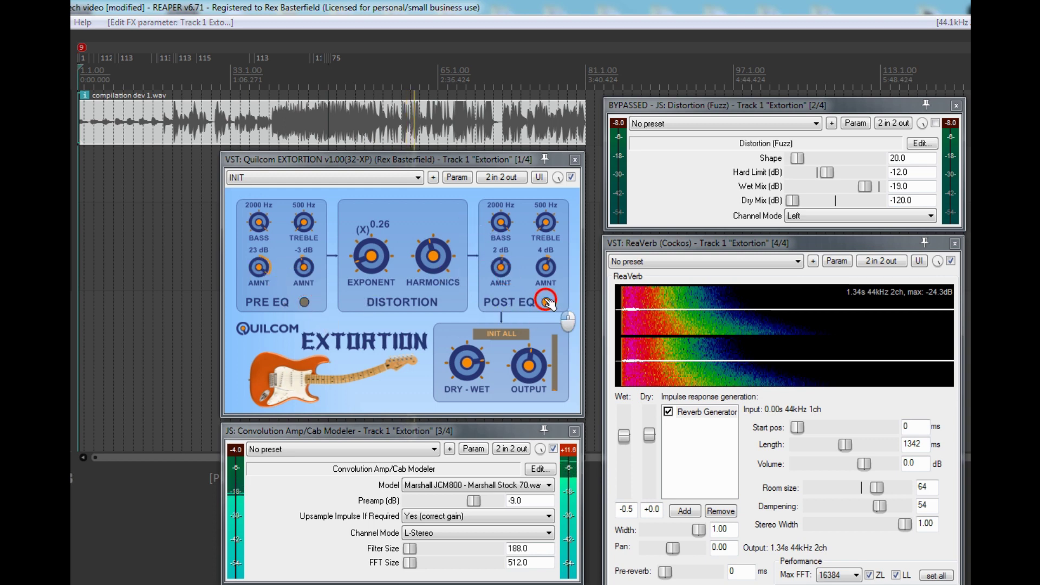
{"action": "left_click", "coordinate": [572, 178]}
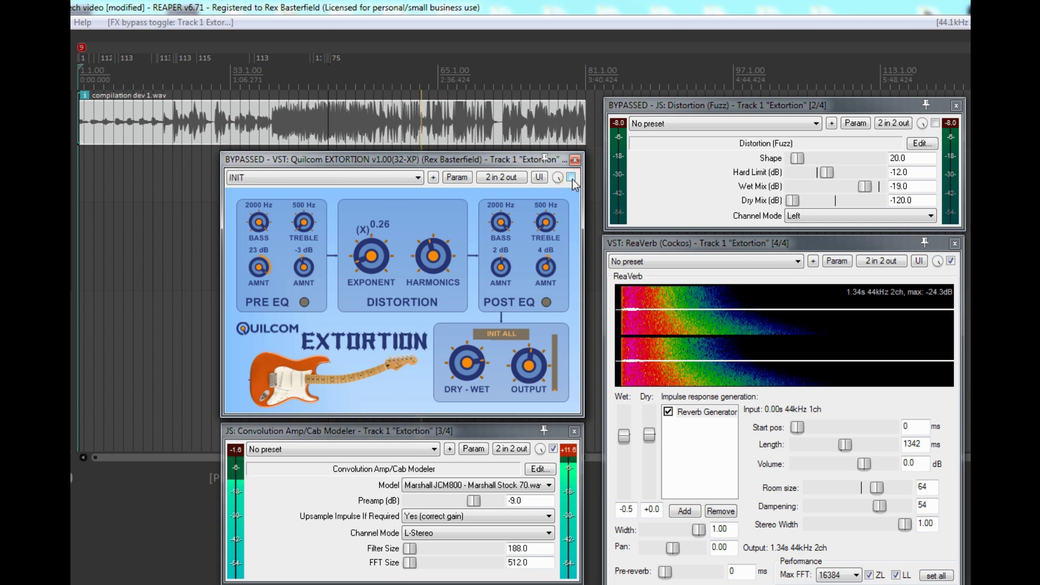
{"action": "left_click", "coordinate": [572, 179]}
Readjust the dry-wet mix and harmonics, and set the Pre EQ bass amount to 18 dB with the Pre EQ on
{"action": "left_click_drag", "start_coordinate": [479, 366], "coordinate": [455, 304]}
{"action": "left_click_drag", "start_coordinate": [431, 256], "coordinate": [428, 279]}
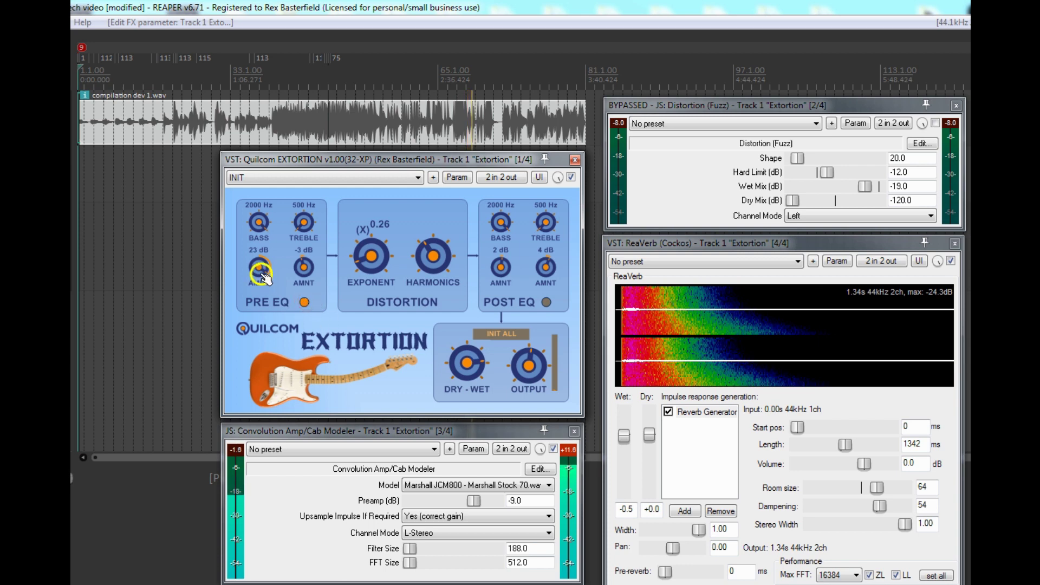
{"action": "left_click_drag", "start_coordinate": [264, 264], "coordinate": [266, 274]}
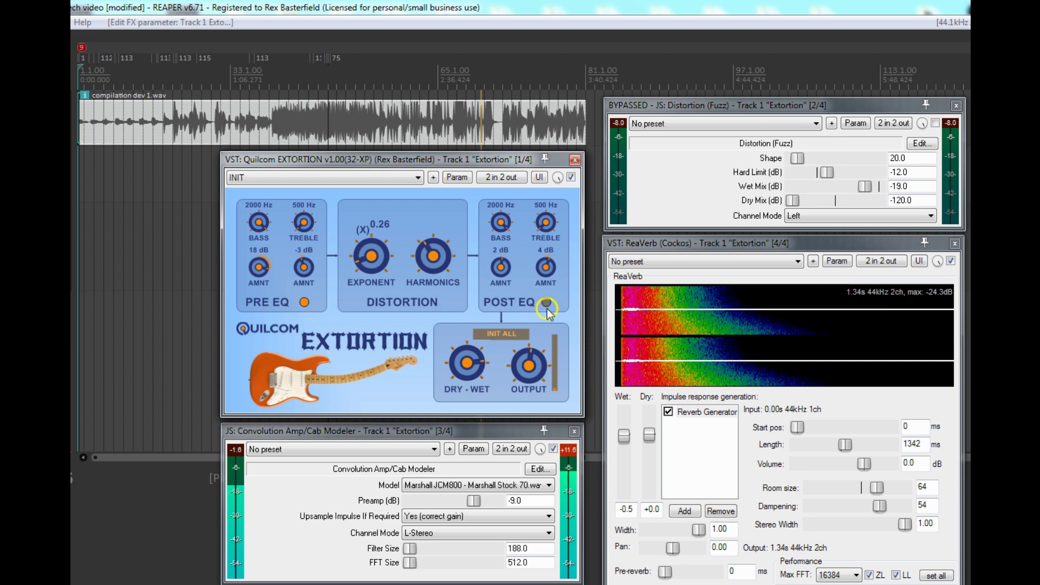
Set the Post EQ treble amount to 19 dB with the Post EQ on, and lower the output level
{"action": "left_click_drag", "start_coordinate": [547, 270], "coordinate": [533, 219]}
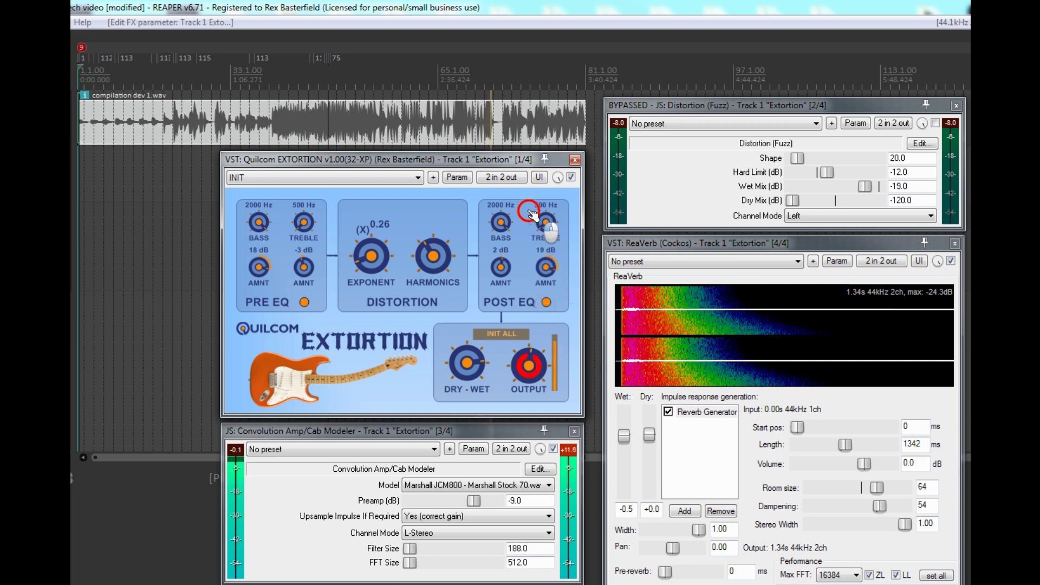
{"action": "left_click_drag", "start_coordinate": [551, 378], "coordinate": [553, 382]}
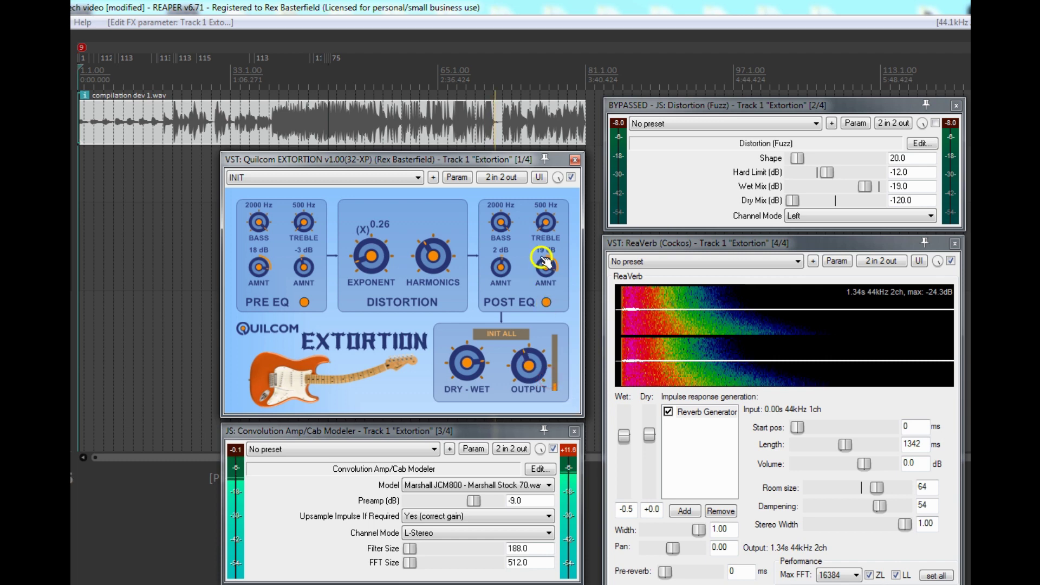
Set the Pre EQ bass amount to 2 dB and the treble amount to 20 dB
{"action": "left_click_drag", "start_coordinate": [262, 289], "coordinate": [269, 327]}
{"action": "left_click_drag", "start_coordinate": [301, 269], "coordinate": [292, 179]}
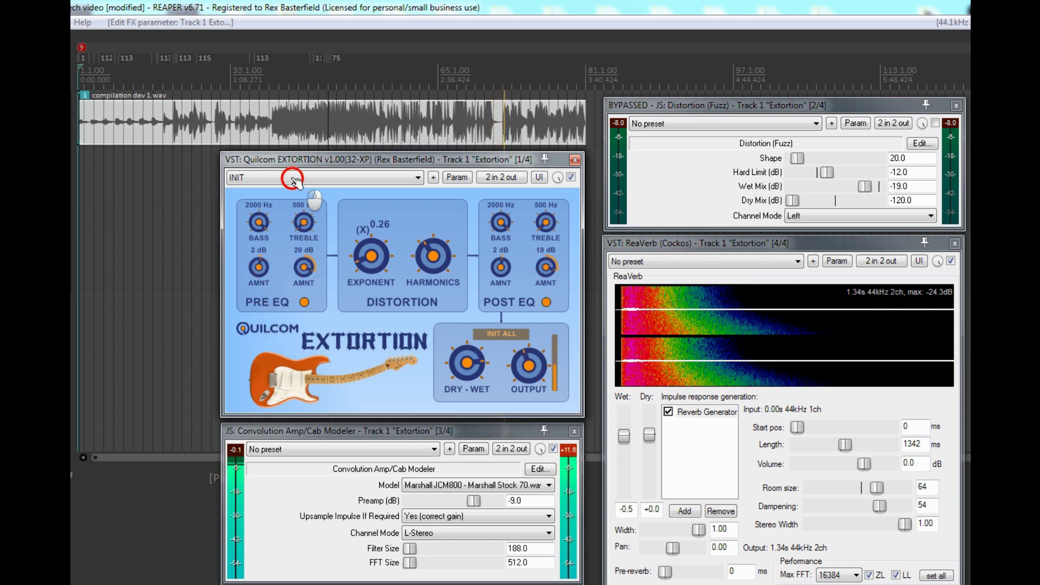
Set the exponent to 0.46 and lower the output level further
{"action": "left_click_drag", "start_coordinate": [370, 255], "coordinate": [378, 226]}
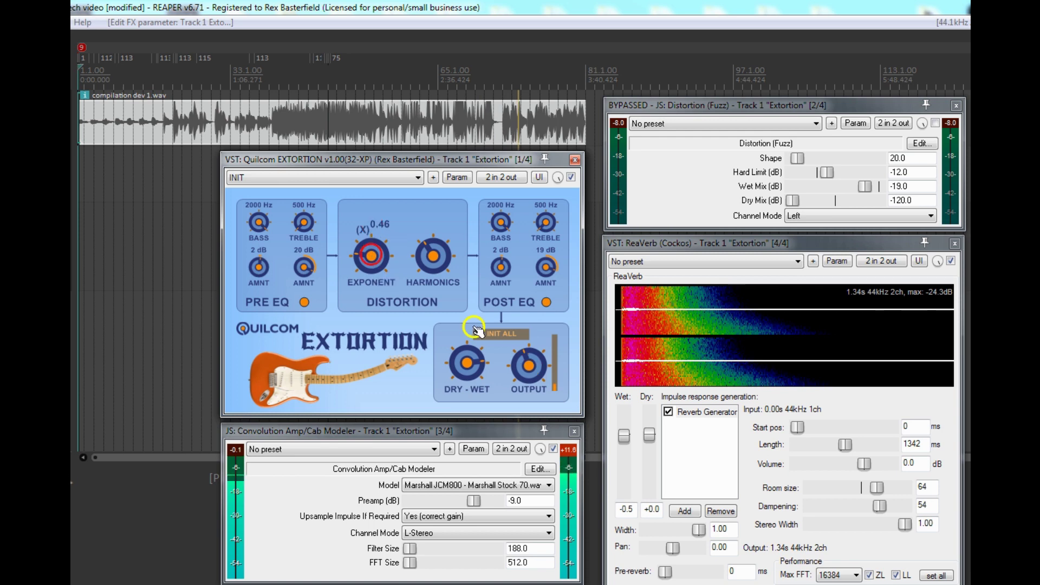
{"action": "left_click_drag", "start_coordinate": [528, 384], "coordinate": [529, 389]}
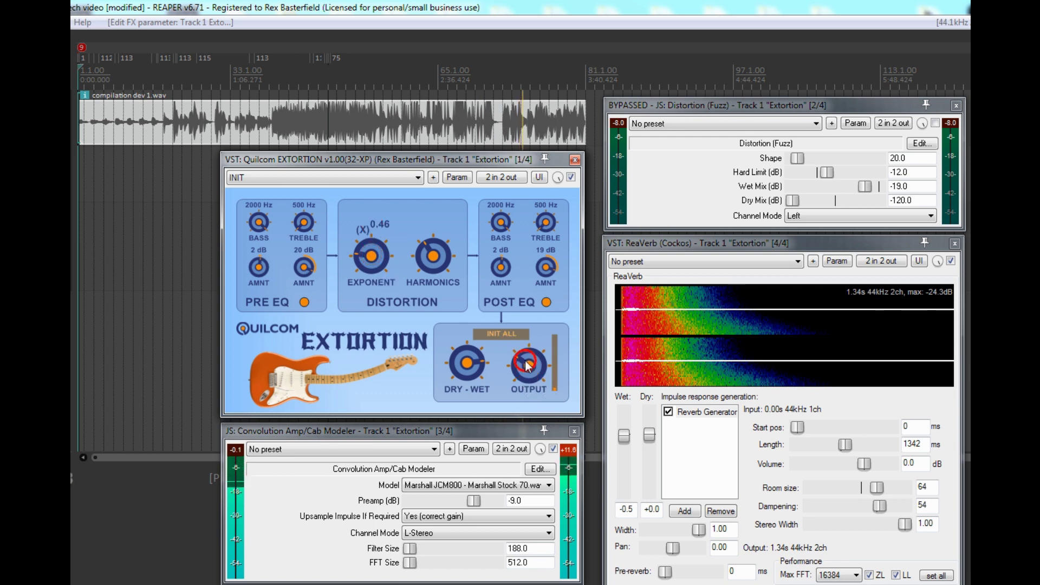
{"action": "left_click", "coordinate": [373, 287]}
{"action": "left_click", "coordinate": [404, 283]}
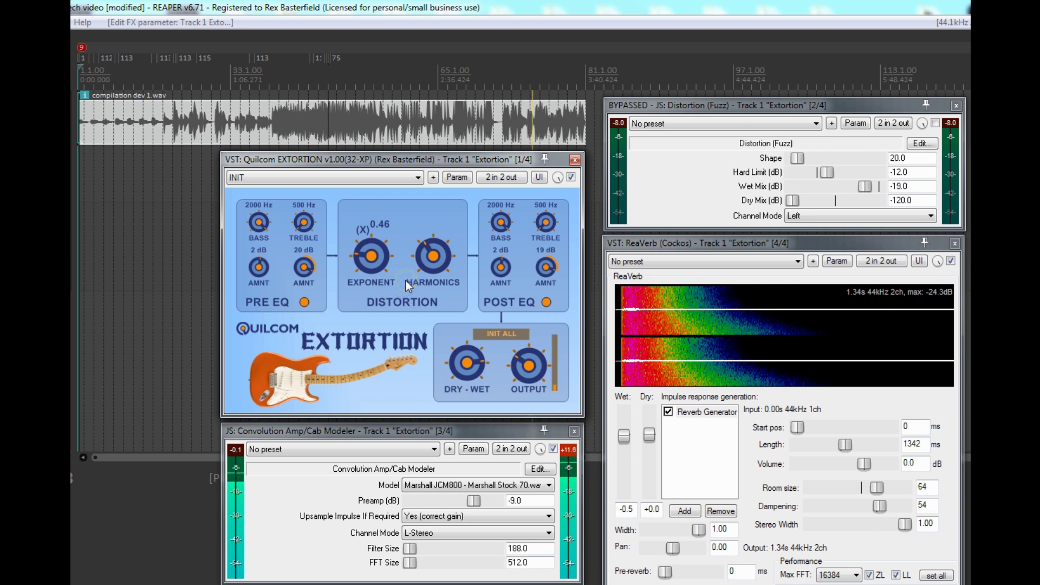
Set the exponent to 0.69 and shift the dry-wet mix toward dry
{"action": "left_click", "coordinate": [381, 259]}
{"action": "mouse_move", "coordinate": [380, 252]}
{"action": "left_mouse_down"}
{"action": "mouse_move", "coordinate": [365, 214]}
{"action": "mouse_move", "coordinate": [362, 239]}
{"action": "mouse_move", "coordinate": [365, 204]}
{"action": "mouse_move", "coordinate": [379, 258]}
{"action": "left_mouse_up"}
{"action": "mouse_move", "coordinate": [471, 362]}
{"action": "left_mouse_down"}
{"action": "mouse_move", "coordinate": [505, 521]}
{"action": "mouse_move", "coordinate": [464, 436]}
{"action": "mouse_move", "coordinate": [462, 392]}
{"action": "mouse_move", "coordinate": [484, 363]}
{"action": "left_mouse_up"}
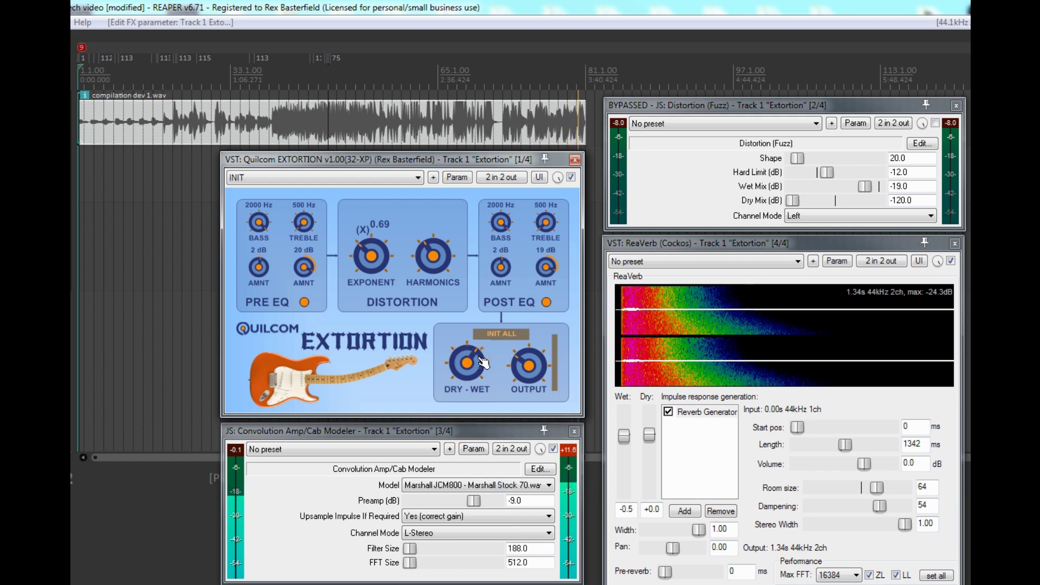